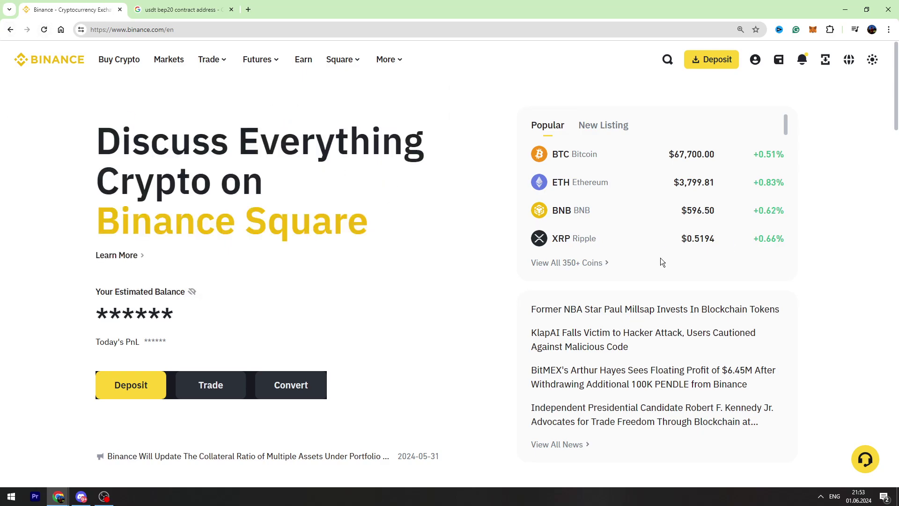
Go to Binance's Spot wallet, which lists USDT, TRX, SHIB, BTC, XRP and ADA holdings
{"action": "mouse_move", "coordinate": [779, 59]}
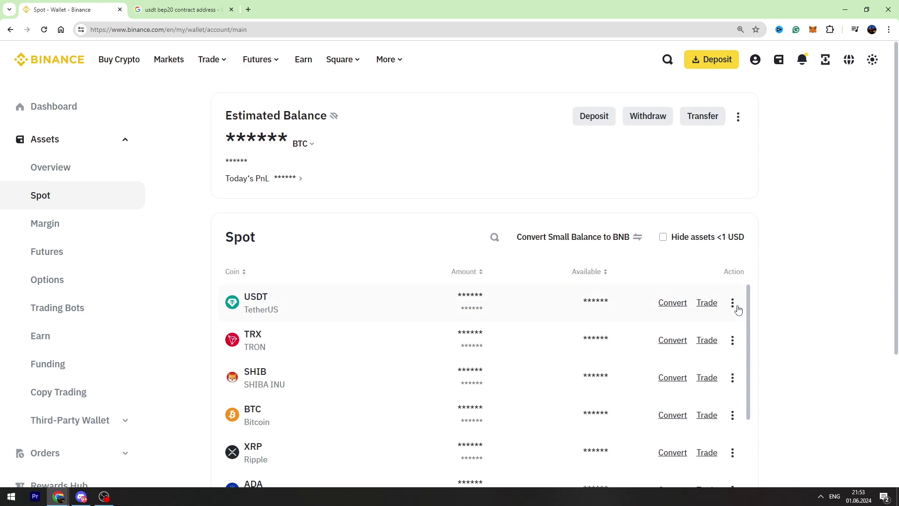
Choose Withdraw from the USDT row's menu to open the Withdraw Crypto page
{"action": "mouse_move", "coordinate": [733, 304]}
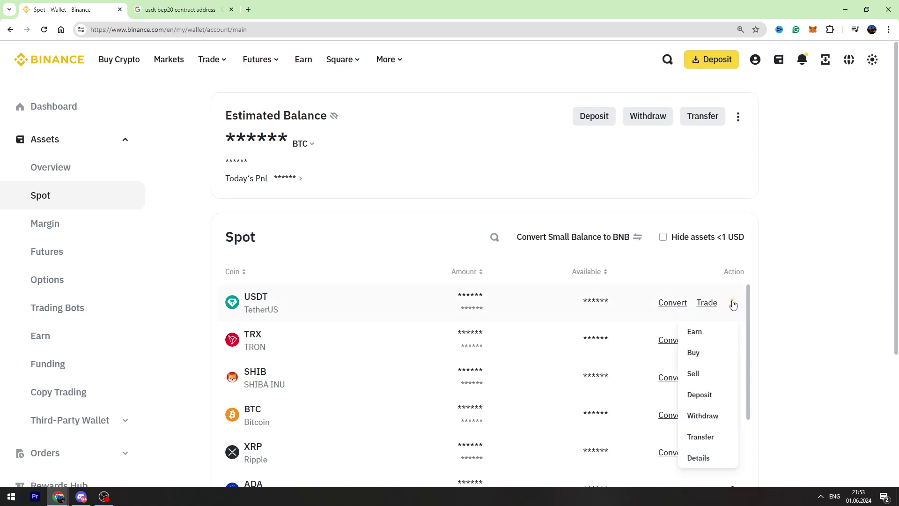
{"action": "left_click", "coordinate": [704, 417]}
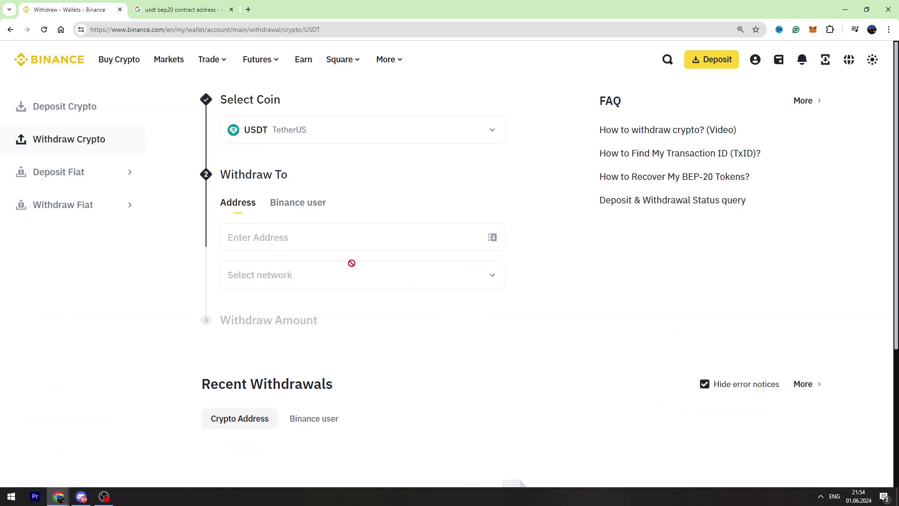
{"action": "scroll", "coordinate": [351, 261], "scroll_direction": "down", "scroll_amount": 2}
{"action": "scroll", "coordinate": [253, 253], "scroll_direction": "up", "scroll_amount": 2}
Add BNB Chain from MetaMask's network list and approve it
{"action": "mouse_move", "coordinate": [259, 59]}
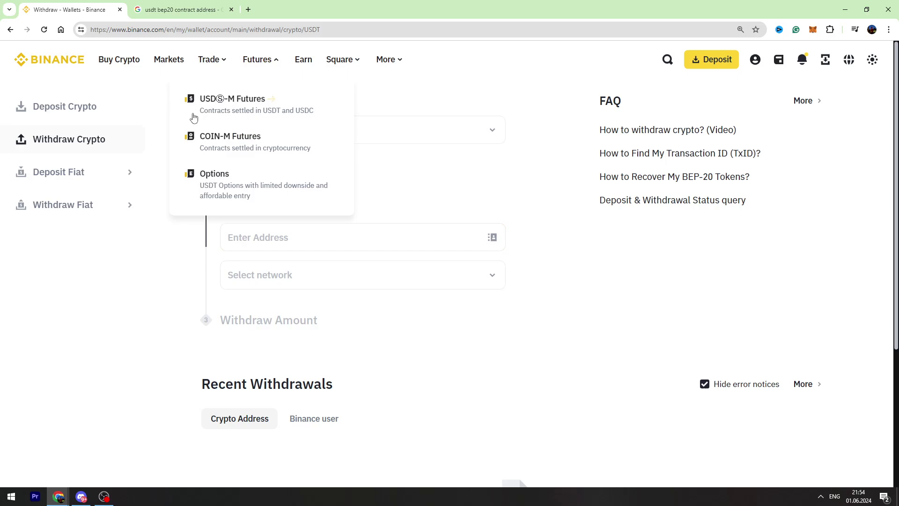
{"action": "left_click", "coordinate": [812, 30]}
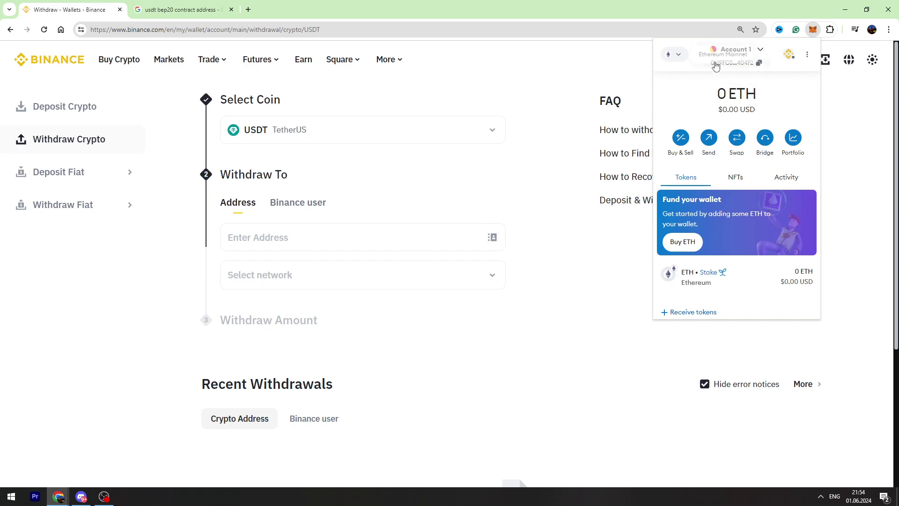
{"action": "left_click", "coordinate": [678, 55]}
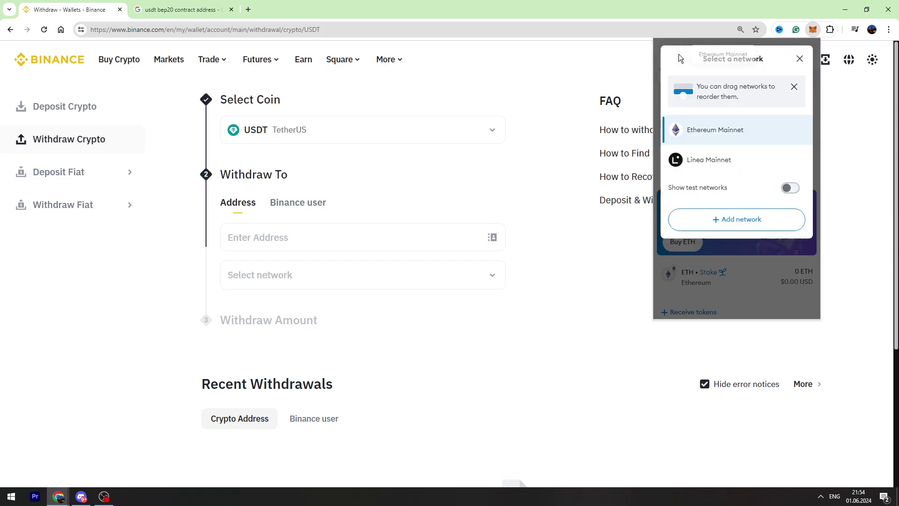
{"action": "left_click", "coordinate": [733, 223]}
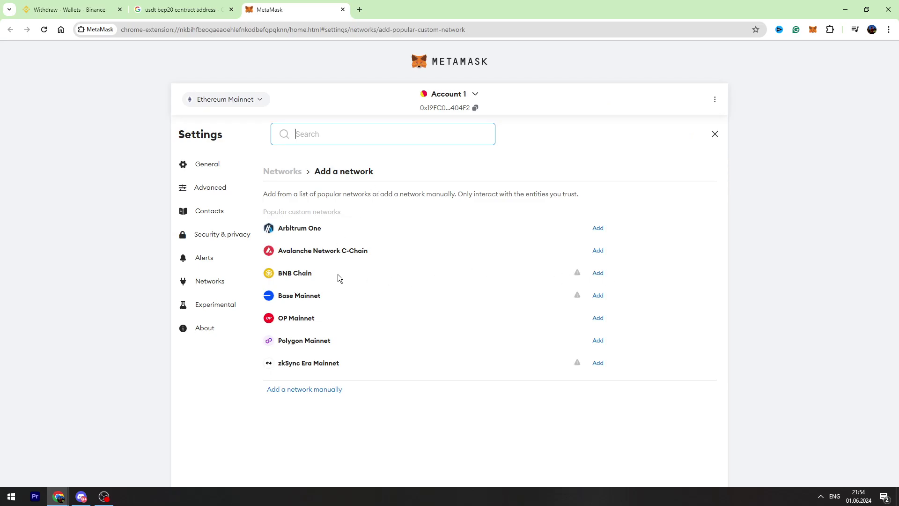
{"action": "left_click", "coordinate": [598, 273]}
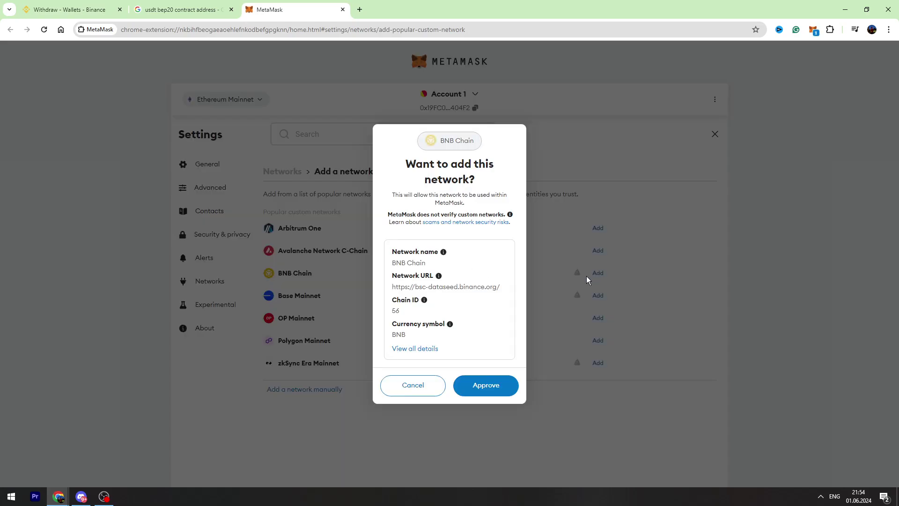
{"action": "left_click", "coordinate": [490, 389]}
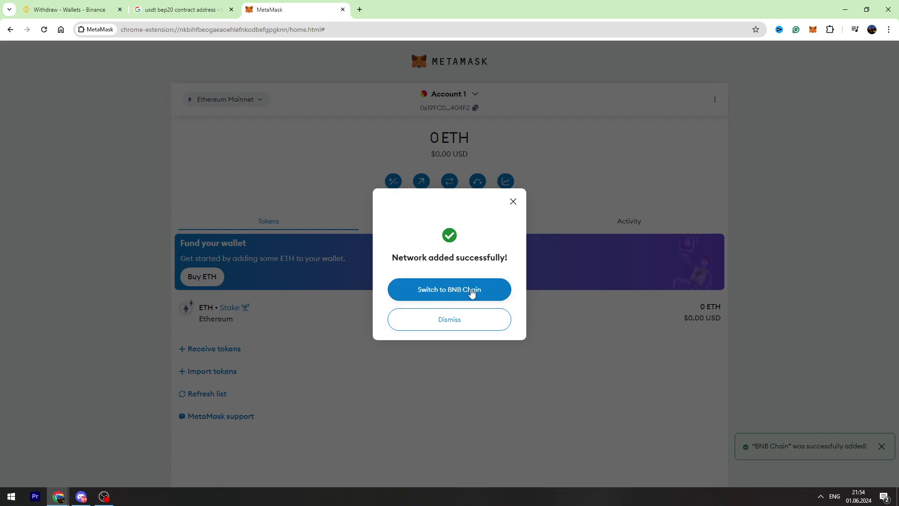
Switch MetaMask to BNB Chain, copy the account address, and return to the Binance tab
{"action": "left_click", "coordinate": [469, 294]}
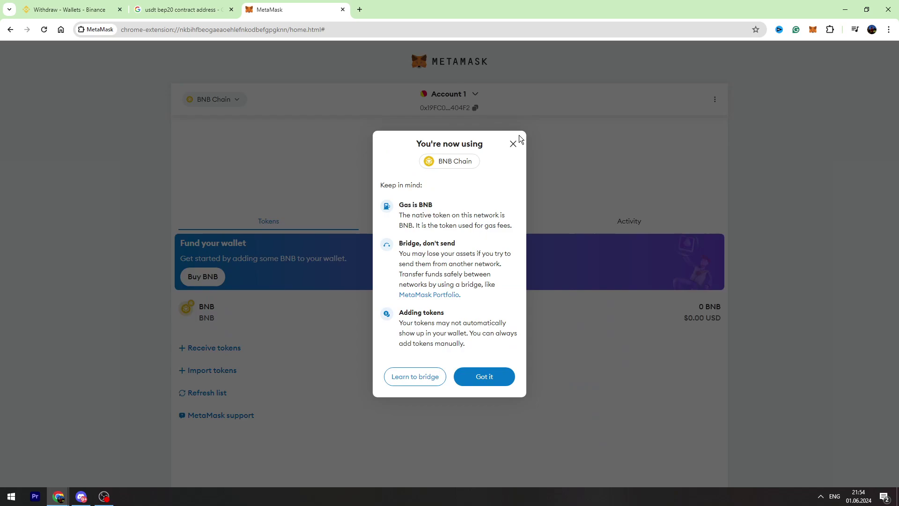
{"action": "left_click", "coordinate": [513, 144]}
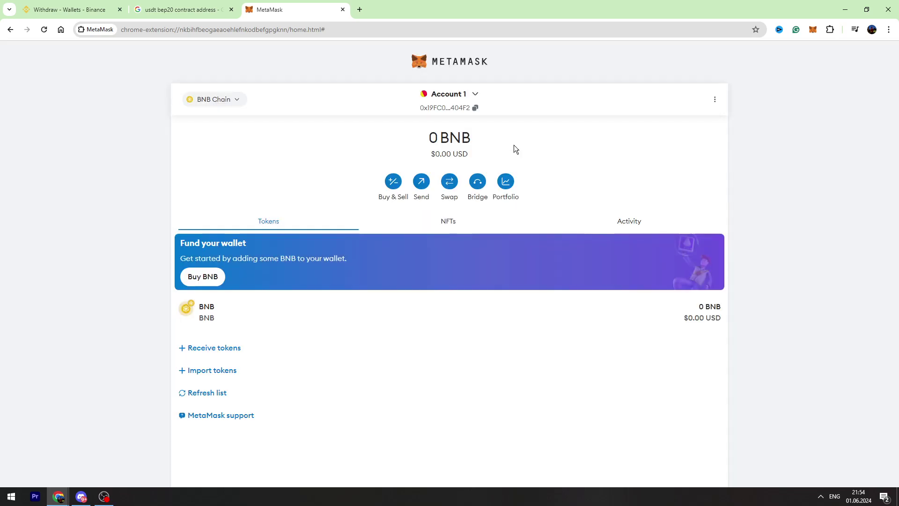
{"action": "left_click", "coordinate": [814, 30]}
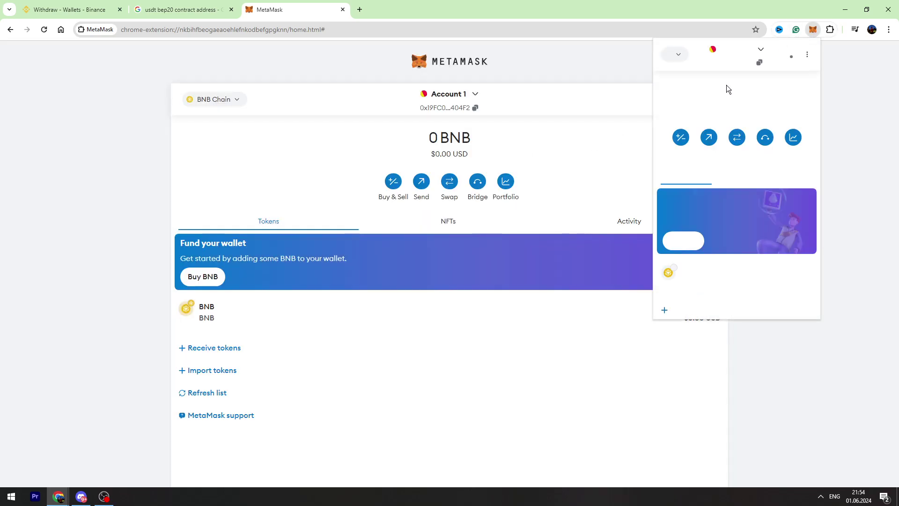
{"action": "left_click", "coordinate": [677, 56]}
{"action": "left_click", "coordinate": [797, 60]}
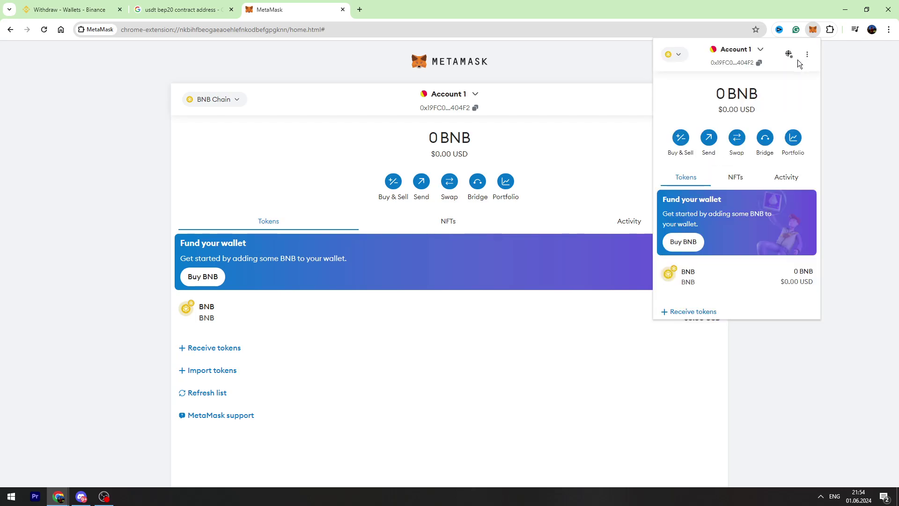
{"action": "left_click", "coordinate": [759, 63]}
{"action": "left_click", "coordinate": [79, 9]}
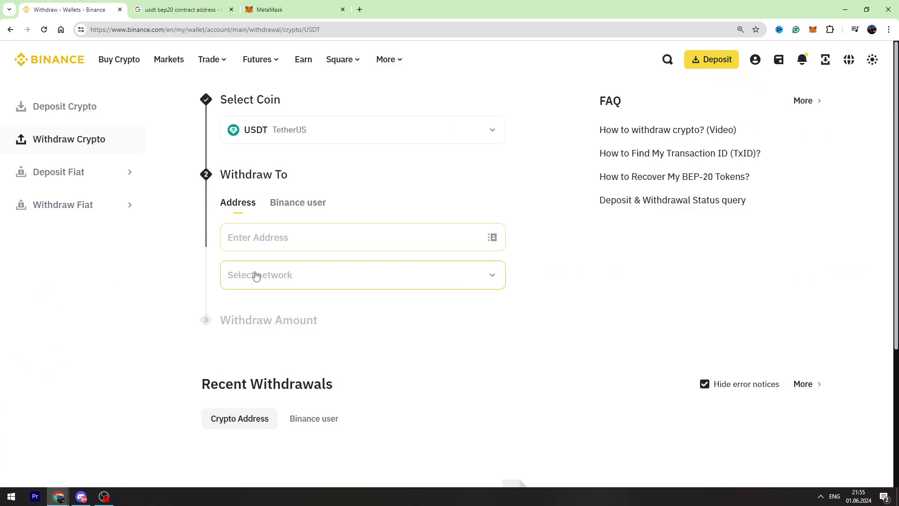
Paste the MetaMask address as recipient and select BNB Smart Chain (BEP20) as the network
{"action": "left_click", "coordinate": [273, 237]}
{"action": "key", "text": "ctrl+v"}
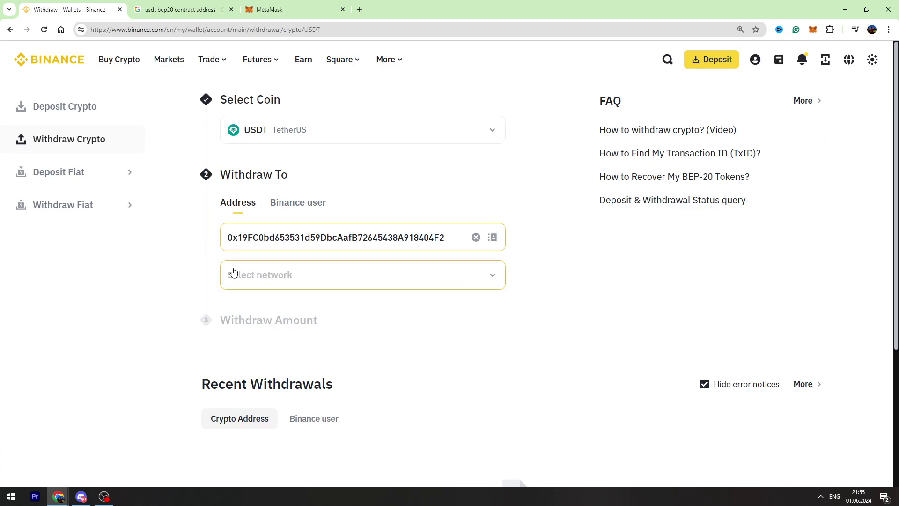
{"action": "left_click", "coordinate": [229, 273]}
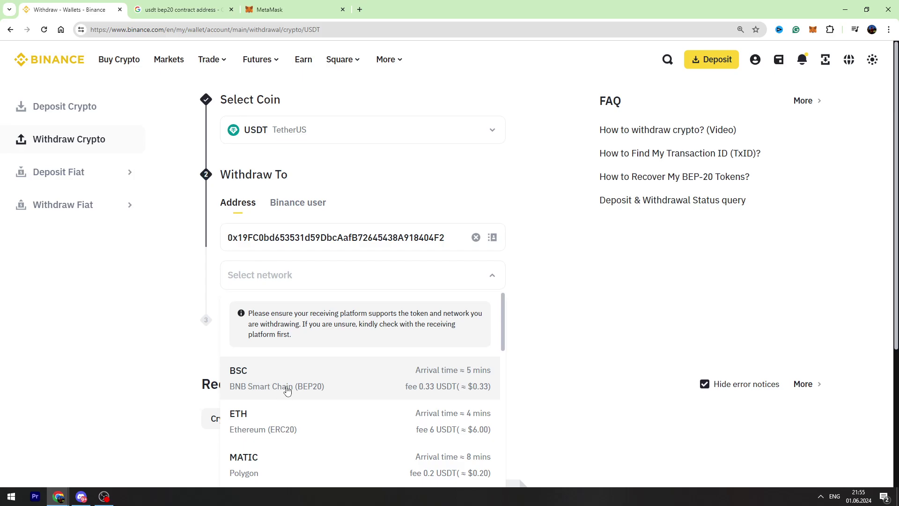
{"action": "left_click", "coordinate": [328, 381]}
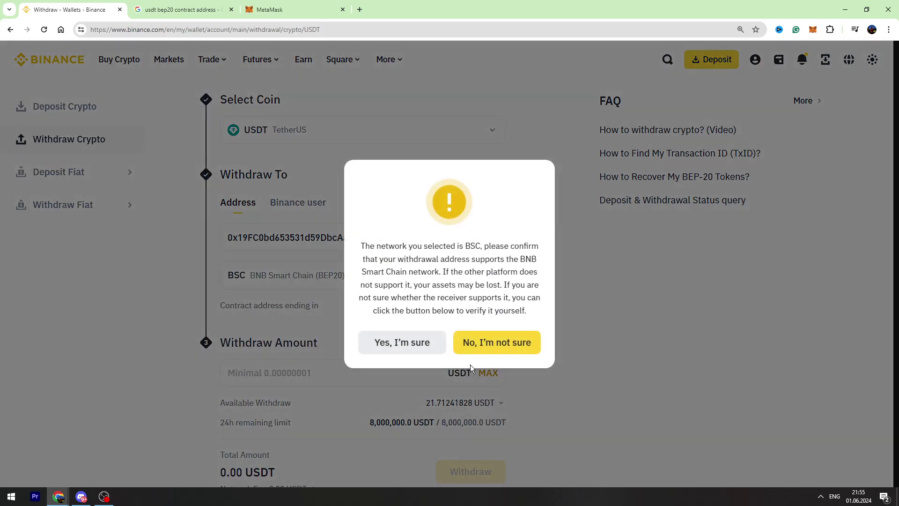
{"action": "left_click", "coordinate": [408, 350]}
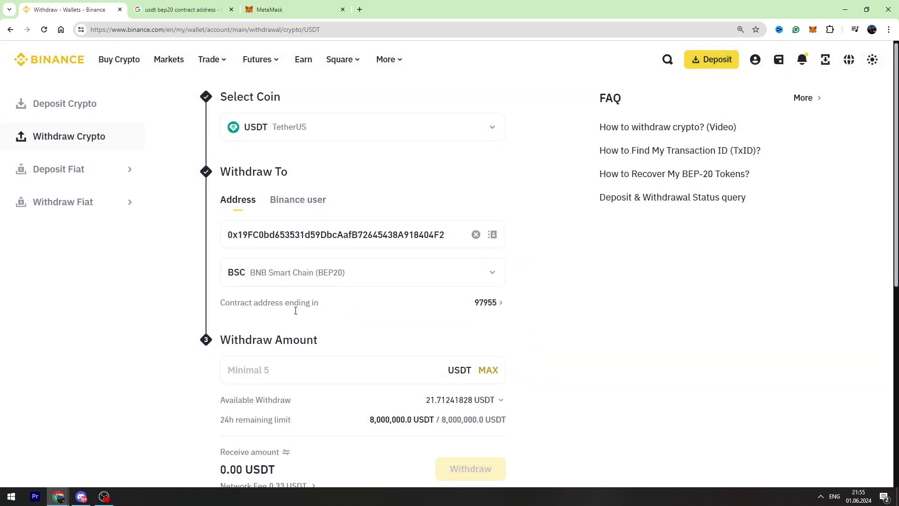
Enter 21.71 USDT as the withdrawal amount, leaving 21.38 USDT to receive
{"action": "scroll", "coordinate": [295, 311], "scroll_direction": "down", "scroll_amount": 2}
{"action": "left_click", "coordinate": [299, 278]}
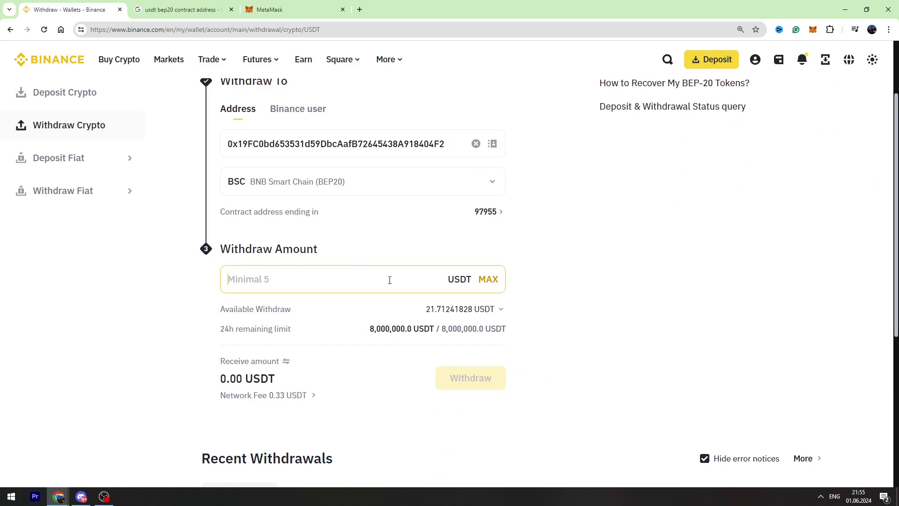
{"action": "type", "text": "21"}
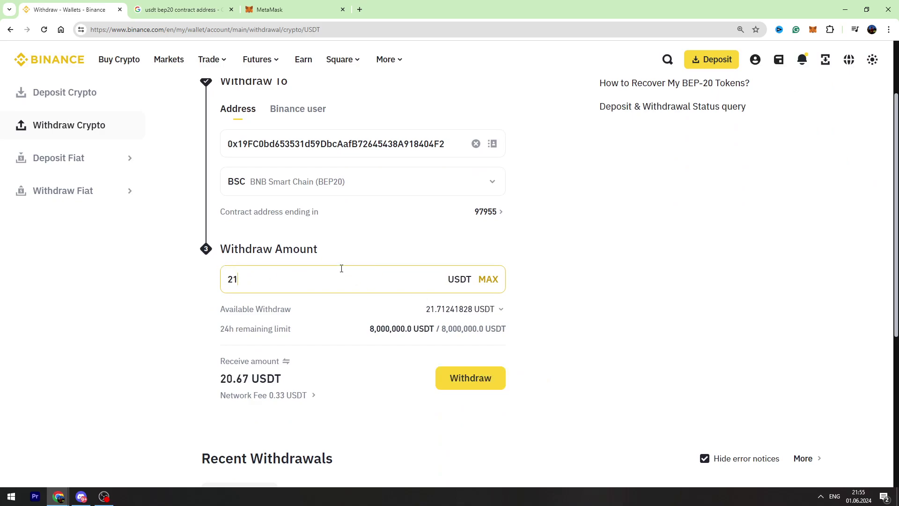
{"action": "type", "text": ".71"}
{"action": "left_click", "coordinate": [211, 299]}
{"action": "scroll", "coordinate": [220, 288], "scroll_direction": "down", "scroll_amount": 3}
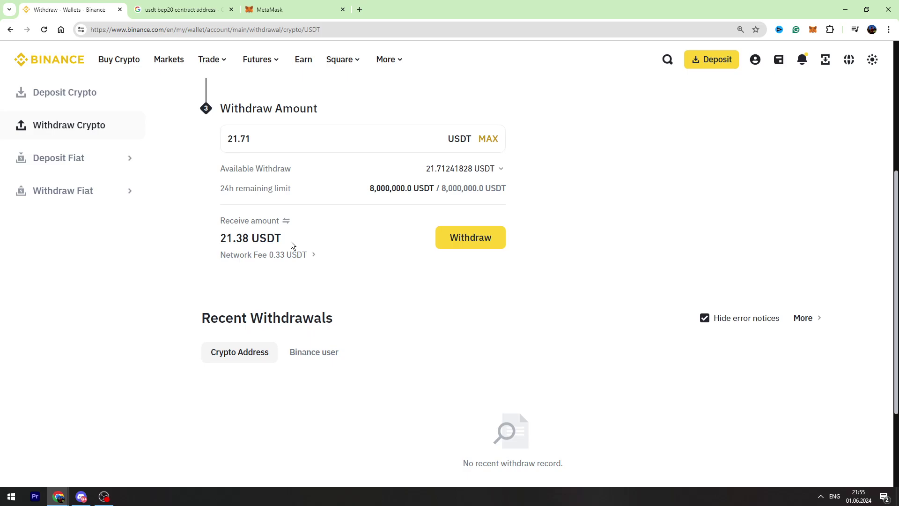
{"action": "scroll", "coordinate": [291, 243], "scroll_direction": "up", "scroll_amount": 1}
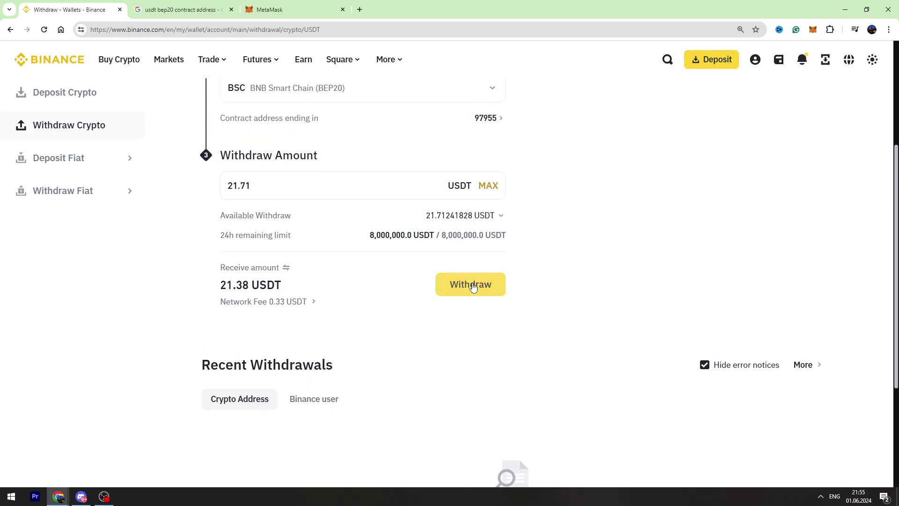
Start the withdrawal, confirming the BNB Smart Chain warning and the summary
{"action": "left_click", "coordinate": [471, 287]}
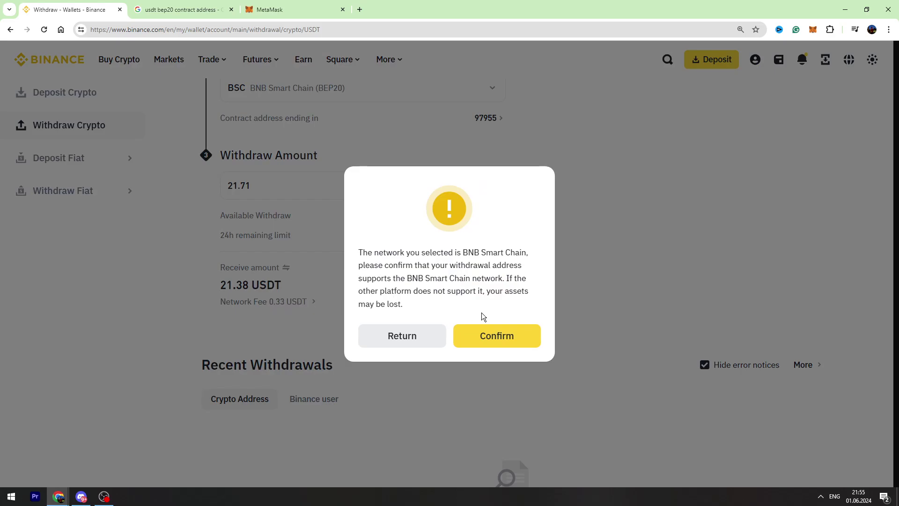
{"action": "left_click", "coordinate": [491, 334]}
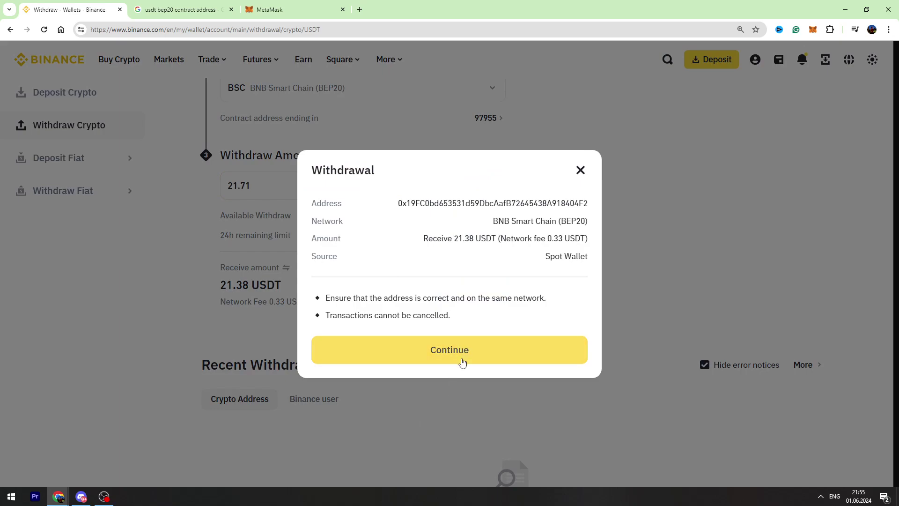
{"action": "left_click", "coordinate": [462, 362]}
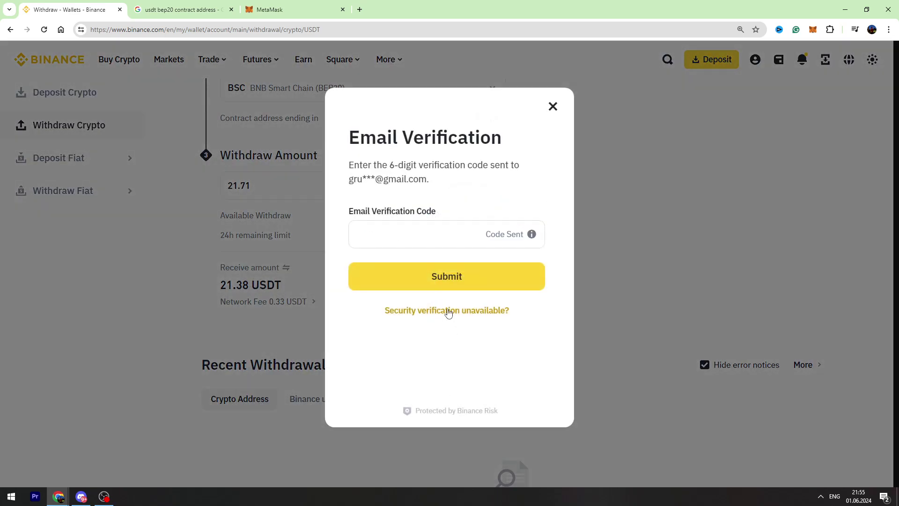
Paste the email verification code to approve, then acknowledge the success message
{"action": "left_click", "coordinate": [388, 238]}
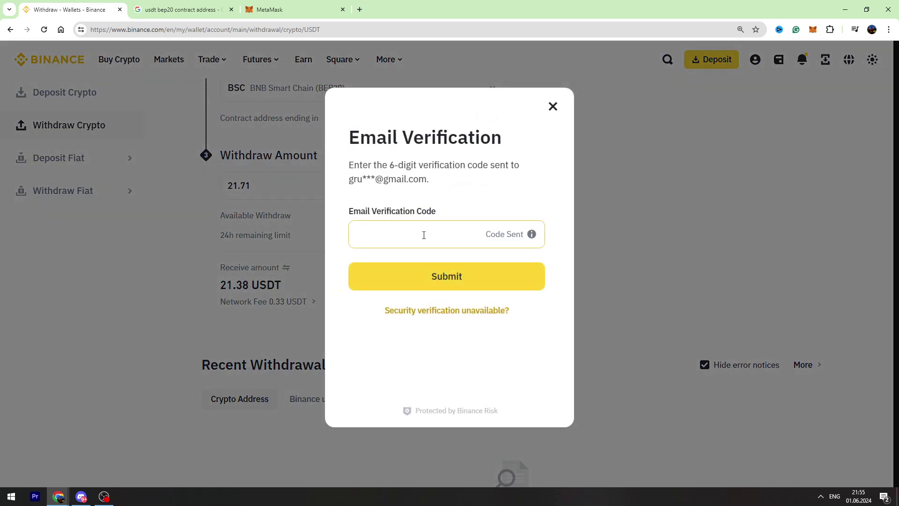
{"action": "key", "text": "ctrl+v"}
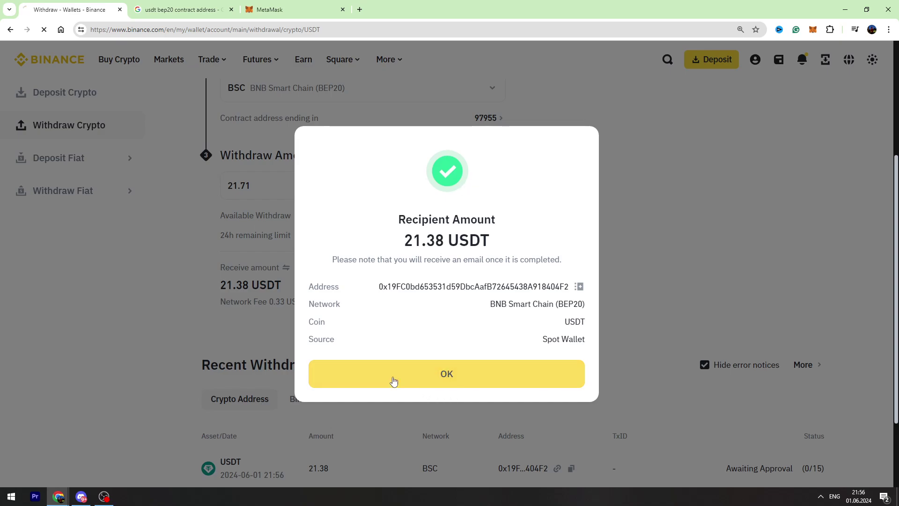
{"action": "left_click", "coordinate": [396, 374]}
{"action": "scroll", "coordinate": [348, 232], "scroll_direction": "down", "scroll_amount": 3}
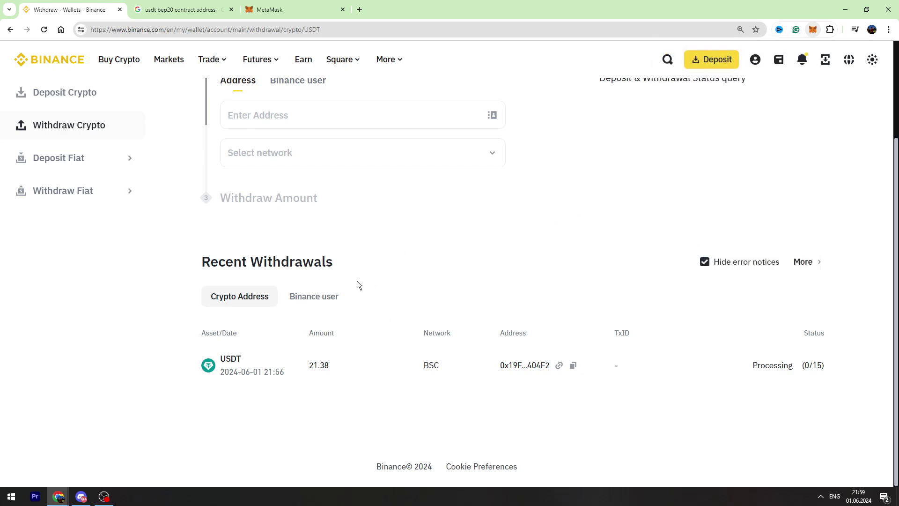
Check MetaMask's Tokens list, which shows only 0 BNB on BNB Chain
{"action": "left_click", "coordinate": [812, 29]}
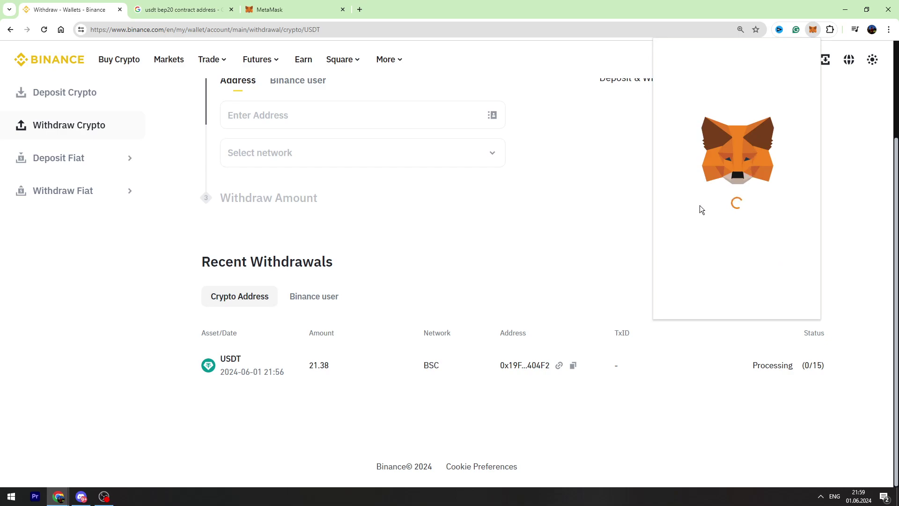
{"action": "scroll", "coordinate": [708, 192], "scroll_direction": "down", "scroll_amount": 2}
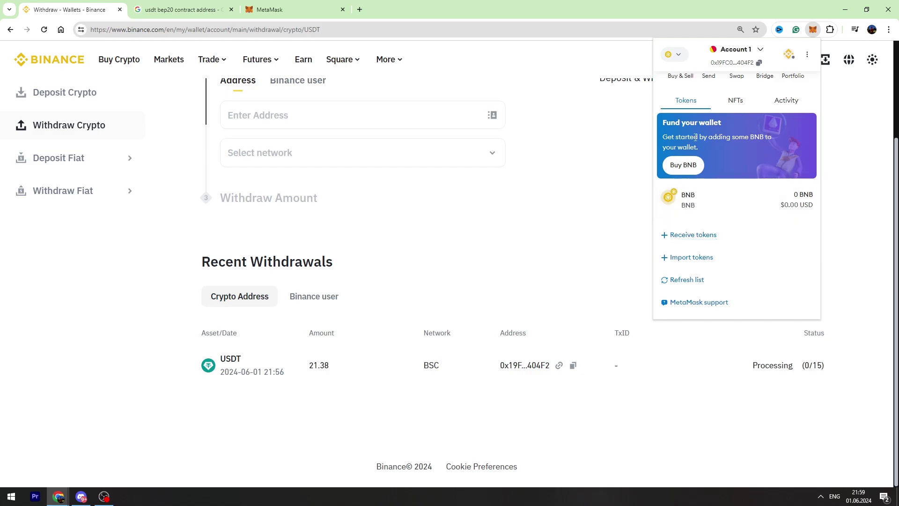
{"action": "left_click", "coordinate": [187, 10]}
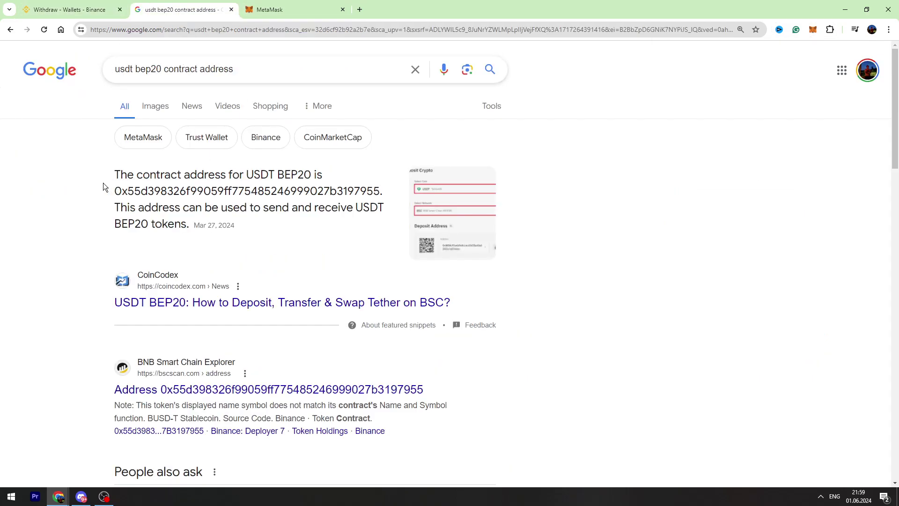
Select the USDT BEP20 contract address in Google's featured snippet and return to MetaMask
{"action": "left_click_drag", "start_coordinate": [144, 191], "coordinate": [383, 193]}
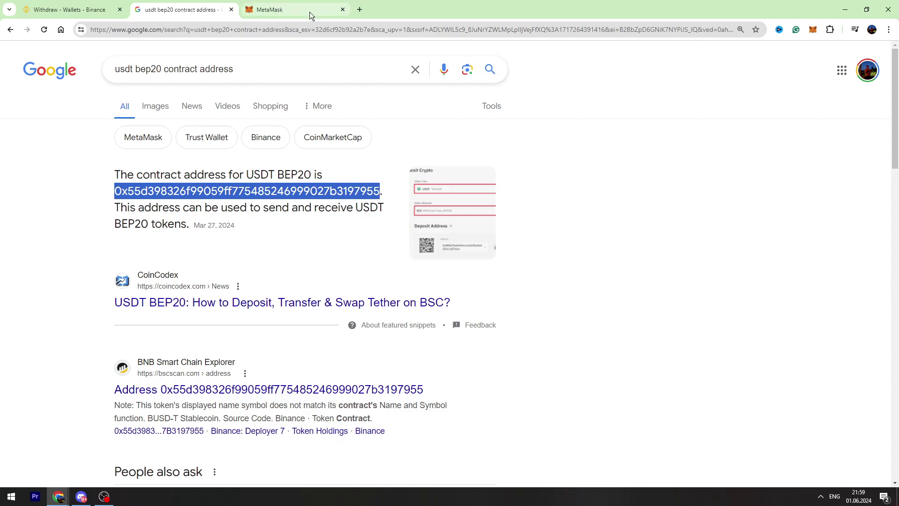
{"action": "left_click", "coordinate": [288, 10]}
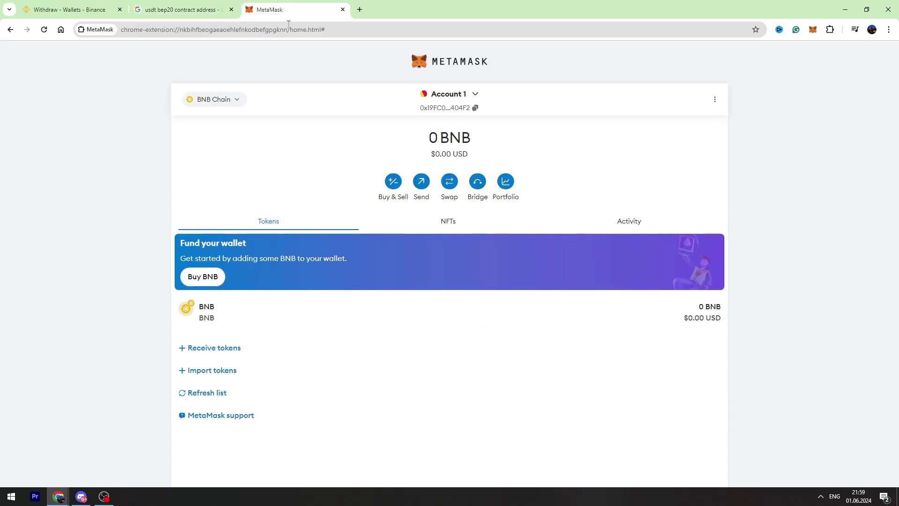
Import Tether USD via its pasted BEP20 contract address, showing a 21.38 USDT balance
{"action": "left_click", "coordinate": [812, 30]}
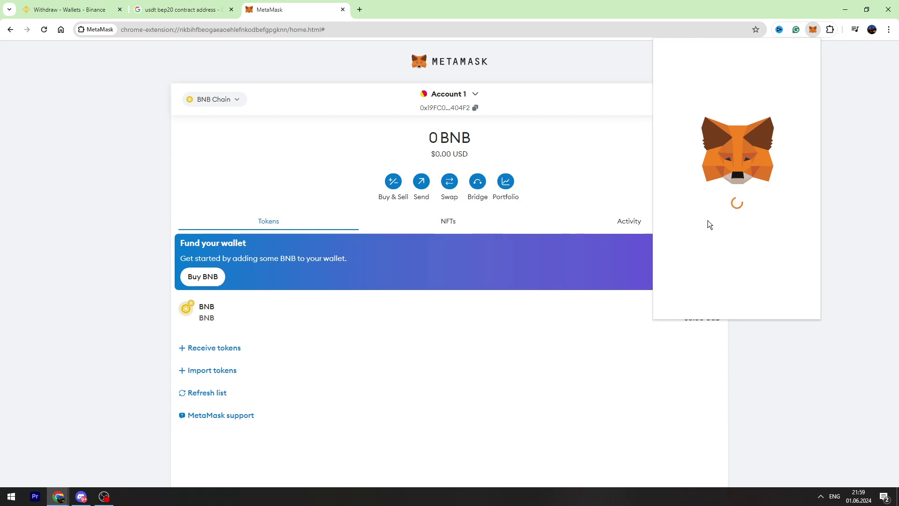
{"action": "scroll", "coordinate": [703, 258], "scroll_direction": "down", "scroll_amount": 2}
{"action": "scroll", "coordinate": [703, 275], "scroll_direction": "down", "scroll_amount": 1}
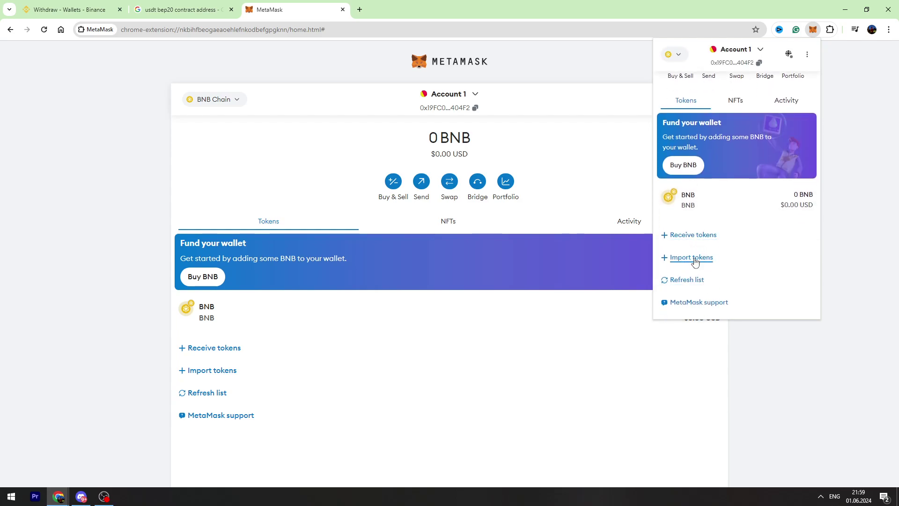
{"action": "left_click", "coordinate": [690, 261]}
{"action": "left_click", "coordinate": [703, 192]}
{"action": "key", "text": "ctrl+v"}
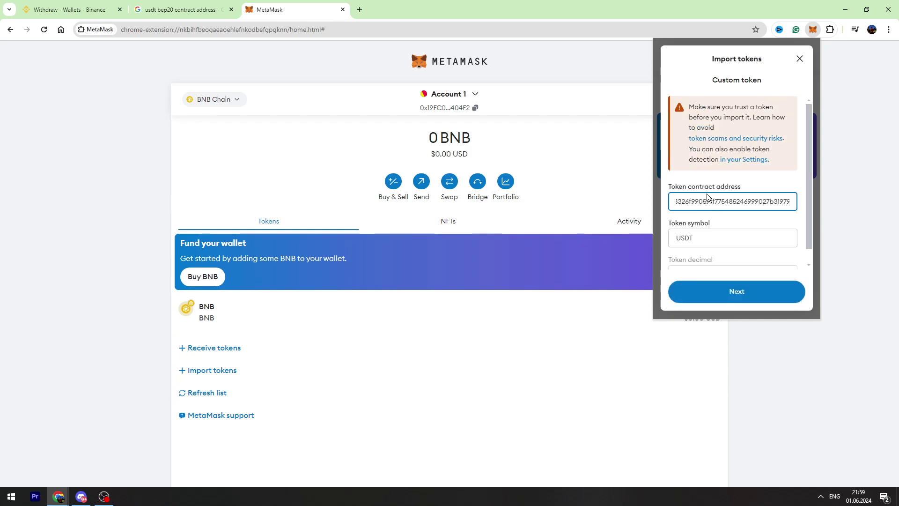
{"action": "scroll", "coordinate": [711, 219], "scroll_direction": "down", "scroll_amount": 1}
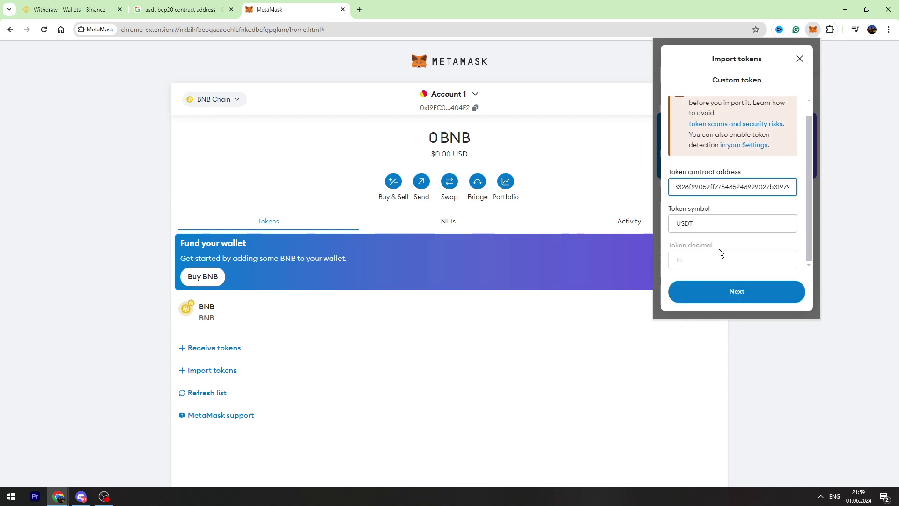
{"action": "left_click", "coordinate": [740, 298]}
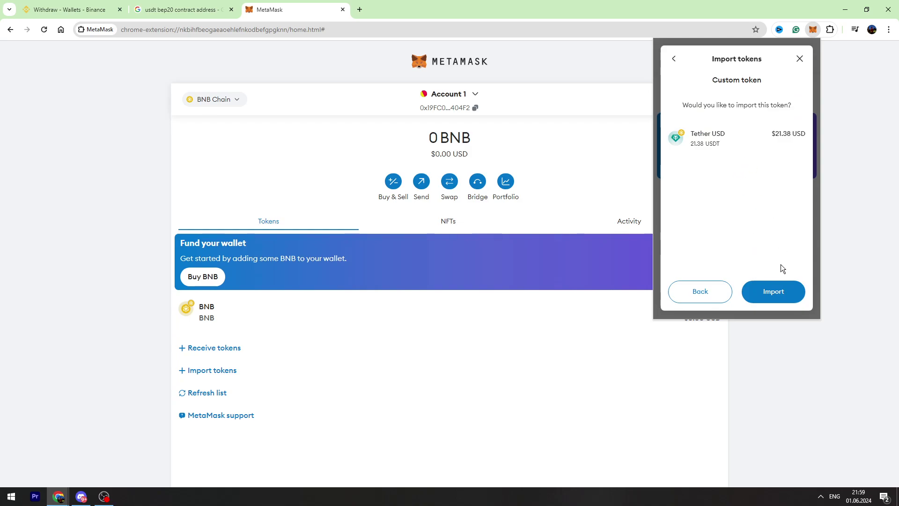
{"action": "left_click", "coordinate": [773, 295]}
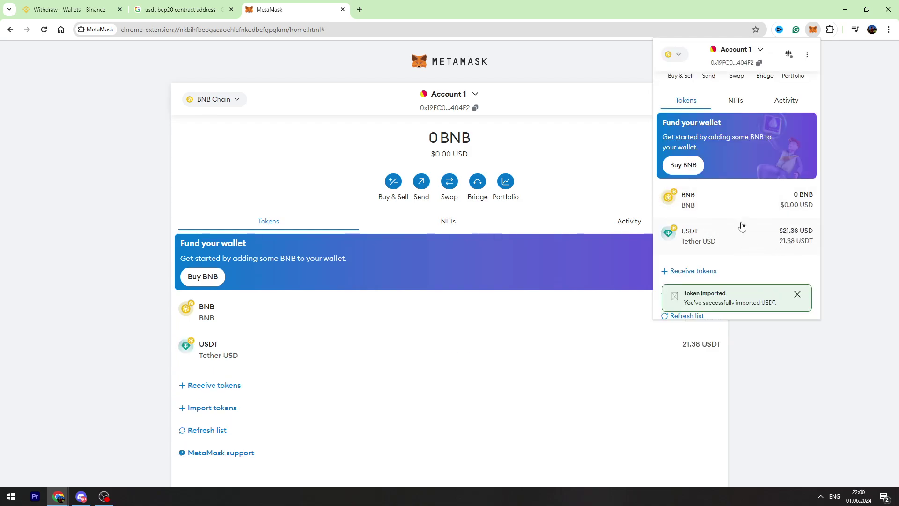